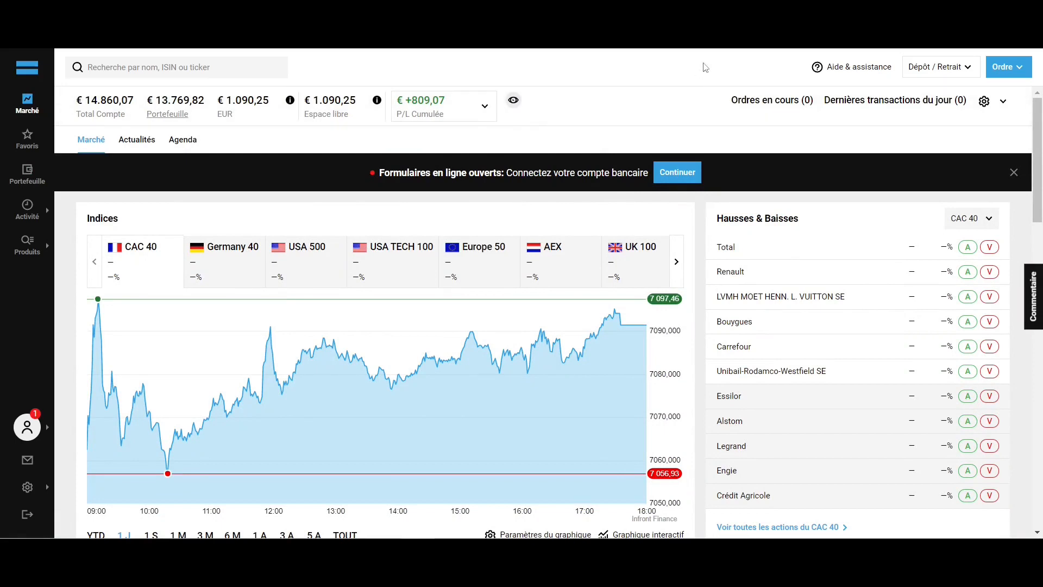
Step: Look at the deposit and withdrawal options, and browse the market page's news, financial agenda and currencies
{"action": "left_click", "coordinate": [880, 75]}
{"action": "left_click", "coordinate": [929, 73]}
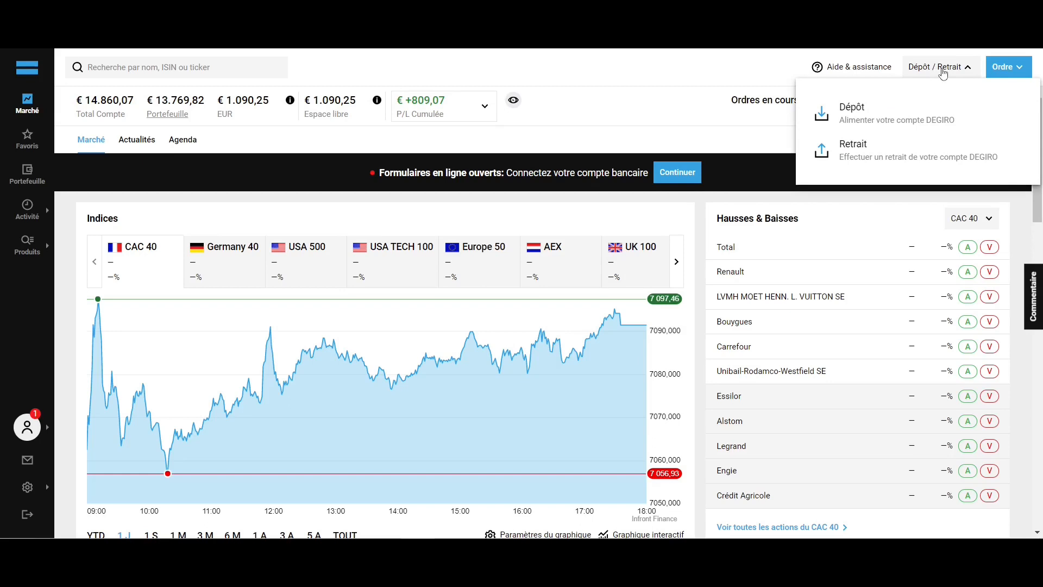
{"action": "left_click", "coordinate": [943, 69]}
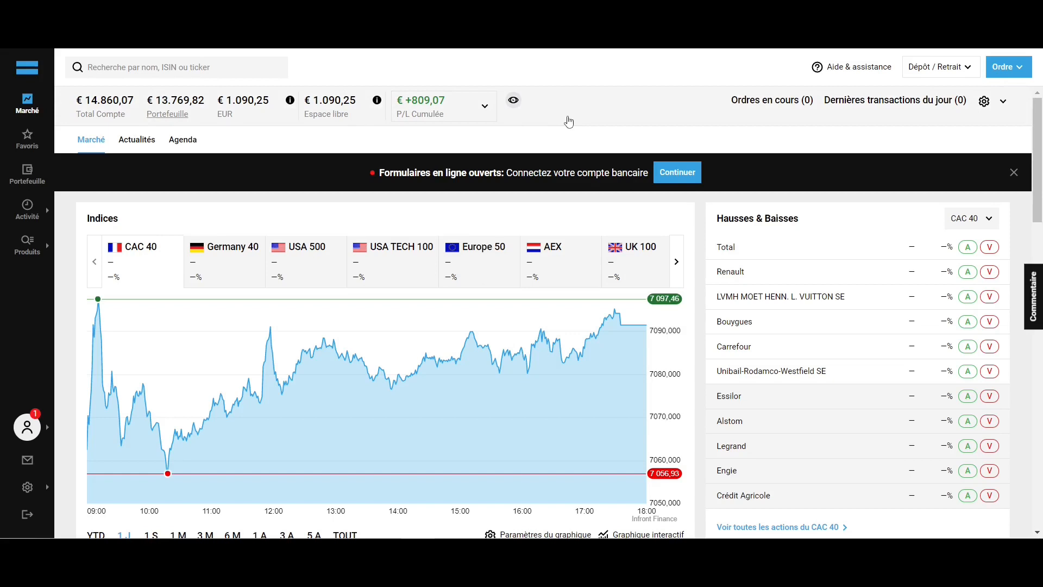
{"action": "scroll", "coordinate": [695, 223], "scroll_direction": "down", "scroll_amount": 5}
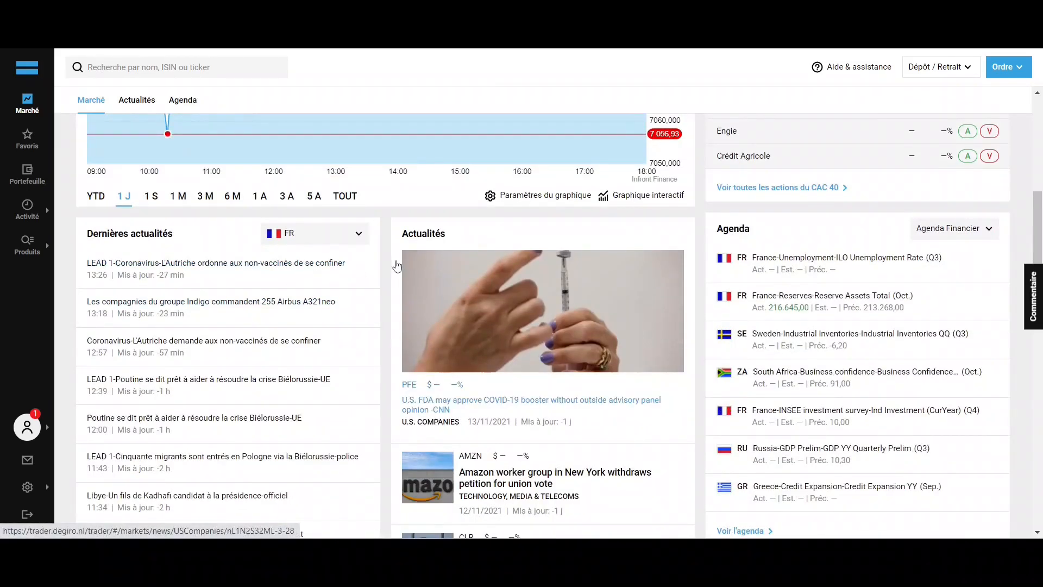
{"action": "scroll", "coordinate": [379, 268], "scroll_direction": "down", "scroll_amount": 4}
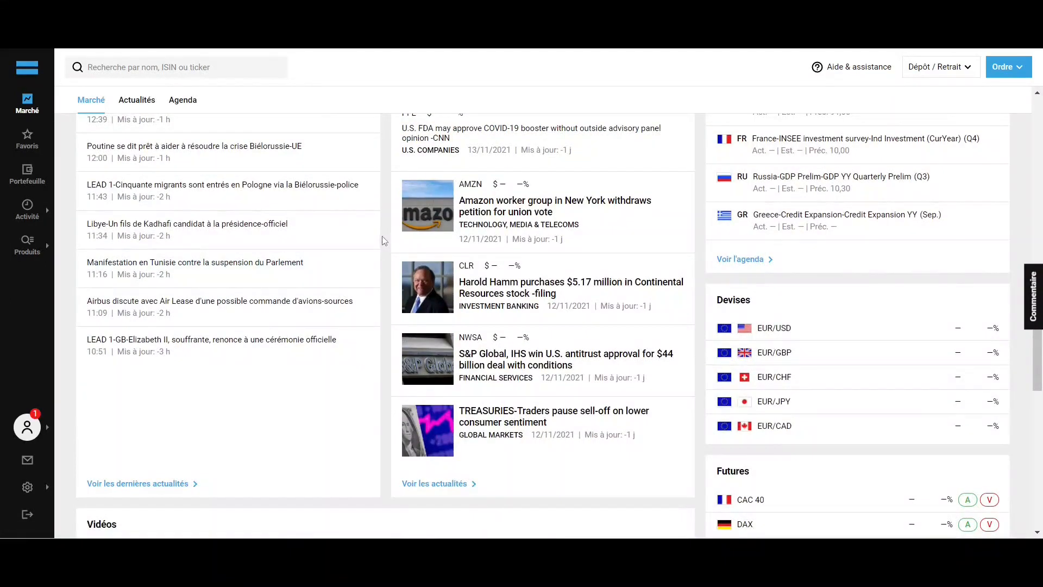
Step: Open the Favoris list and look through its saved stocks
{"action": "left_click", "coordinate": [27, 137]}
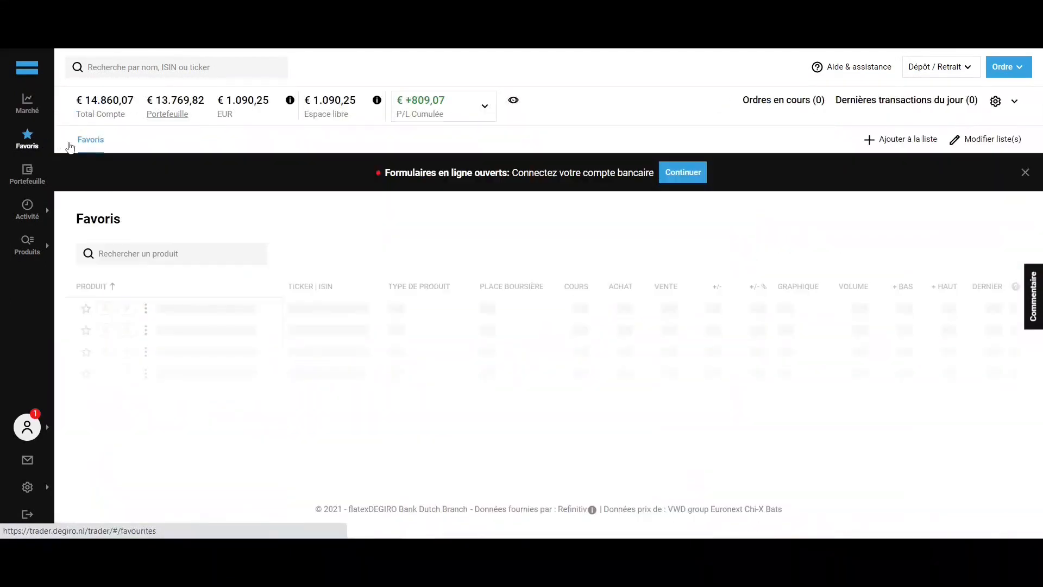
{"action": "scroll", "coordinate": [301, 213], "scroll_direction": "down", "scroll_amount": 3}
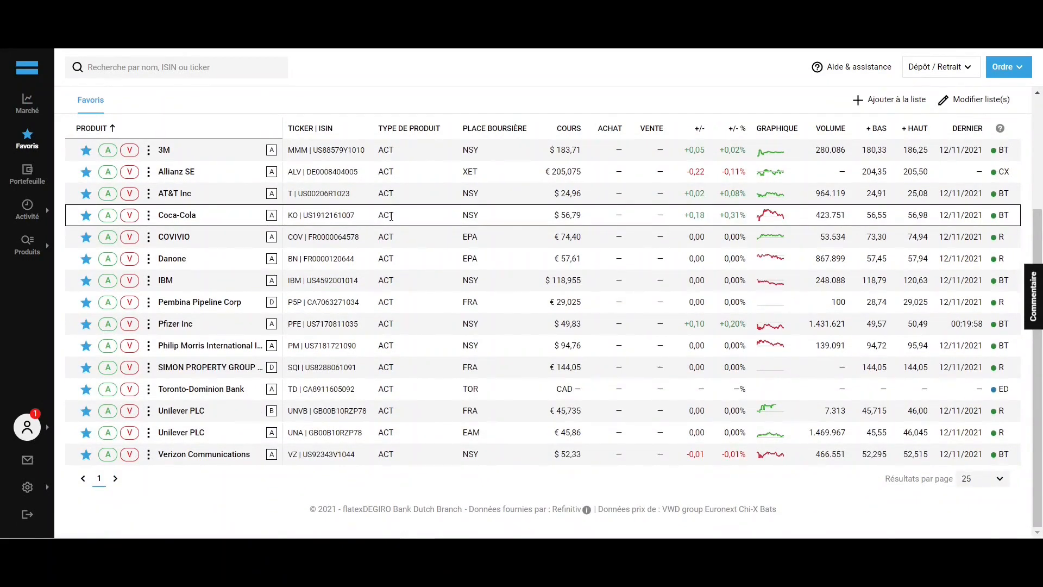
{"action": "scroll", "coordinate": [391, 216], "scroll_direction": "up", "scroll_amount": 3}
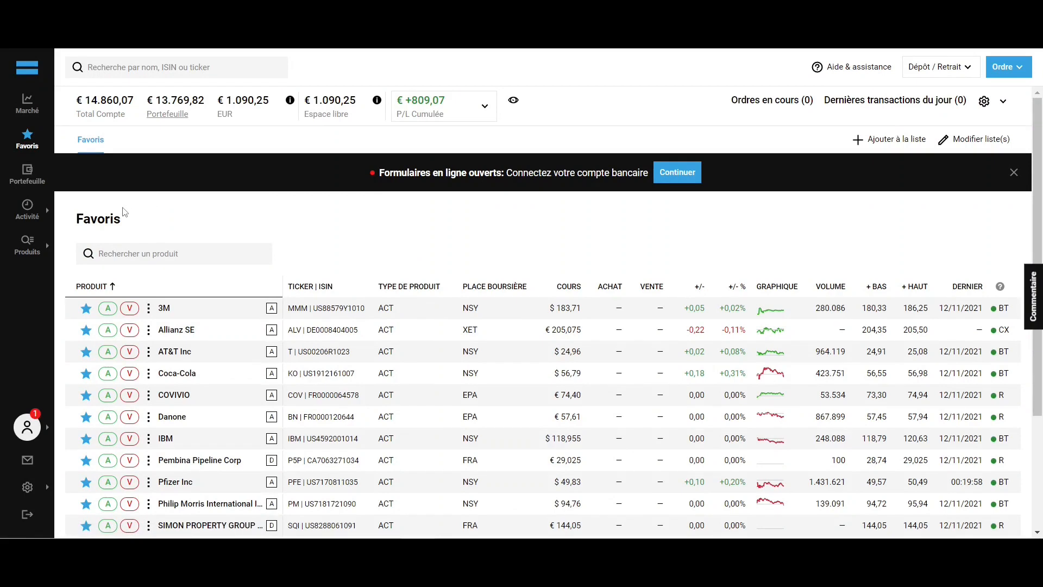
Step: List all stocks available for France in the product catalogue
{"action": "mouse_move", "coordinate": [17, 263]}
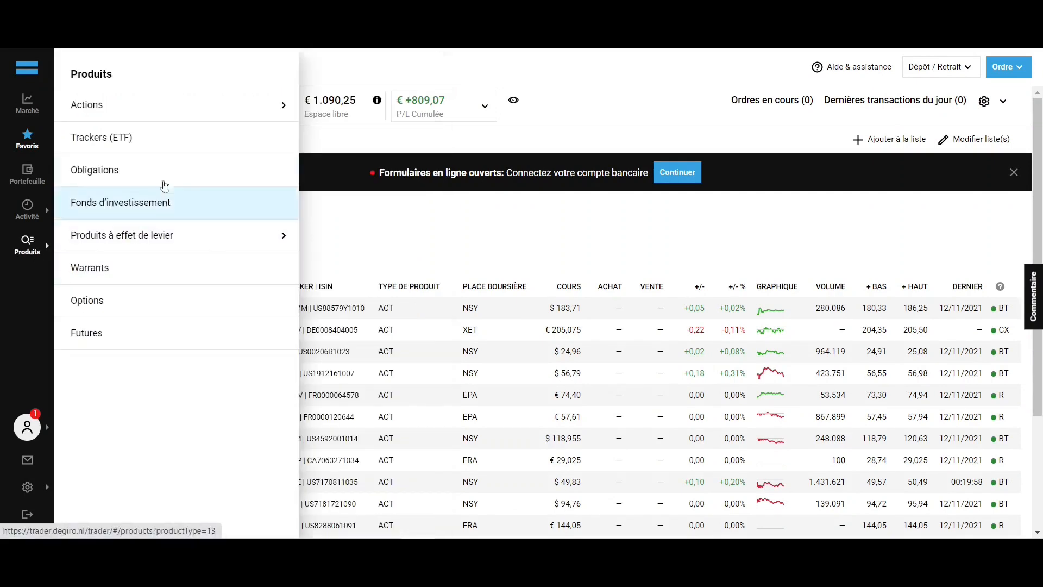
{"action": "mouse_move", "coordinate": [188, 105]}
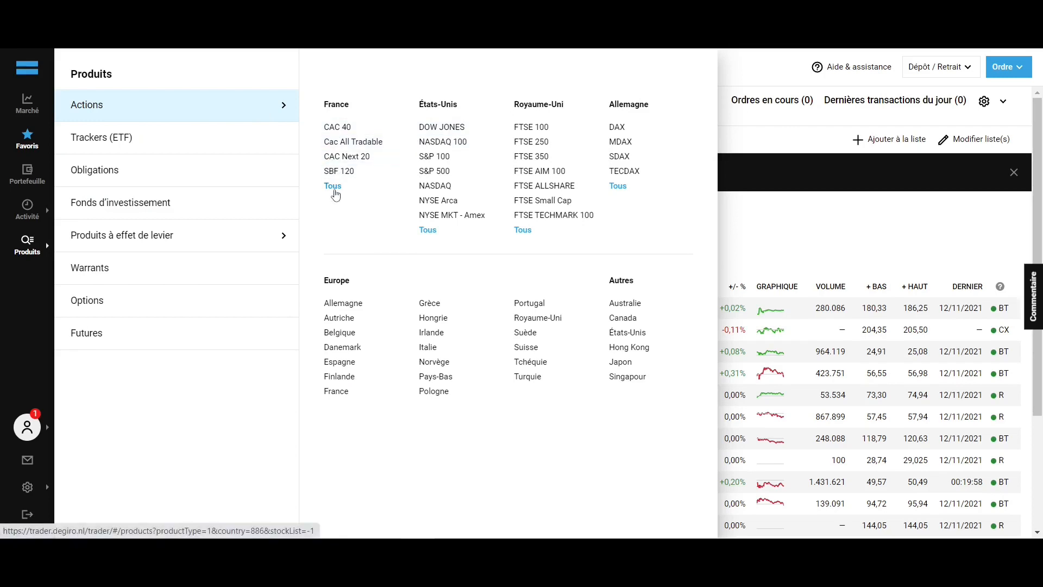
{"action": "left_click", "coordinate": [333, 187]}
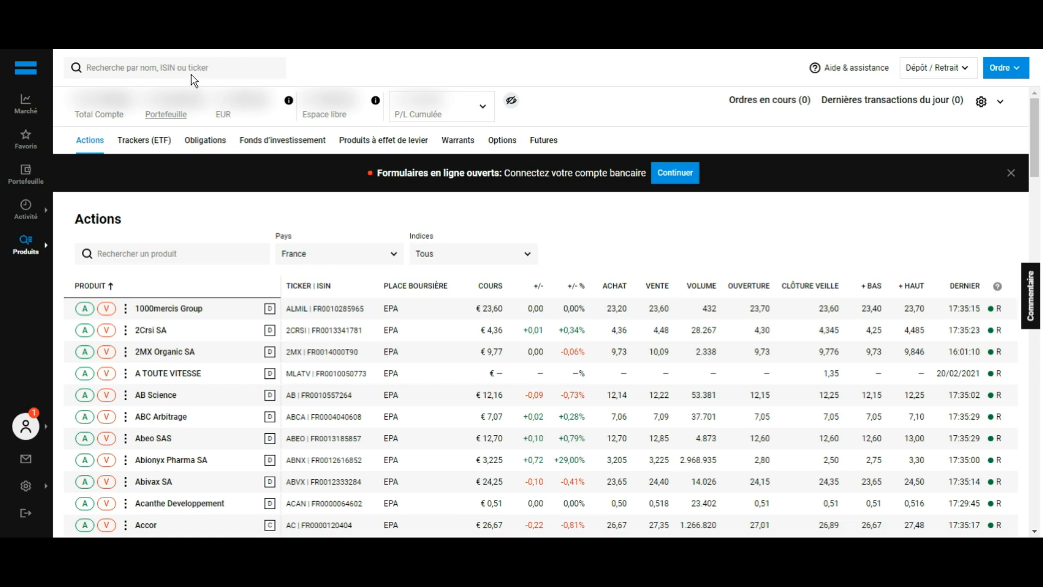
Step: Search all products for "Financière Marjos" and open that stock's page
{"action": "left_click", "coordinate": [207, 76]}
{"action": "type", "text": "Financièr"}
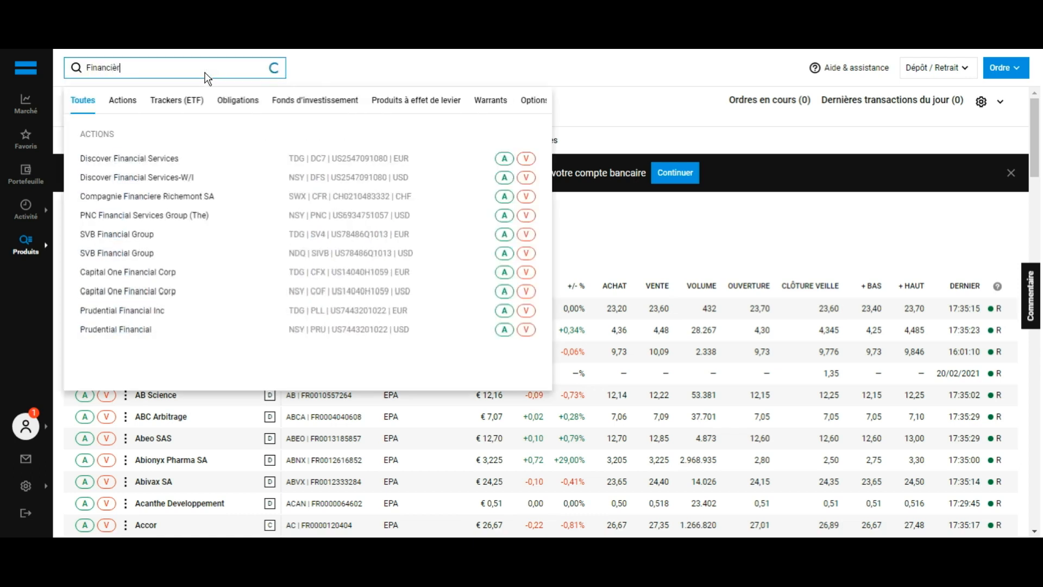
{"action": "type", "text": "e Marjos"}
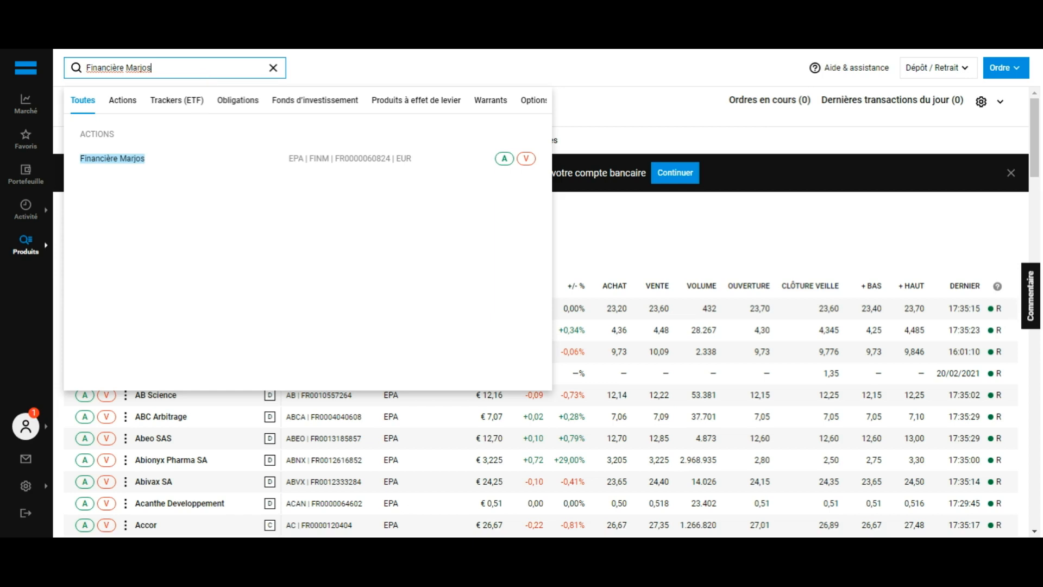
{"action": "left_click", "coordinate": [171, 166]}
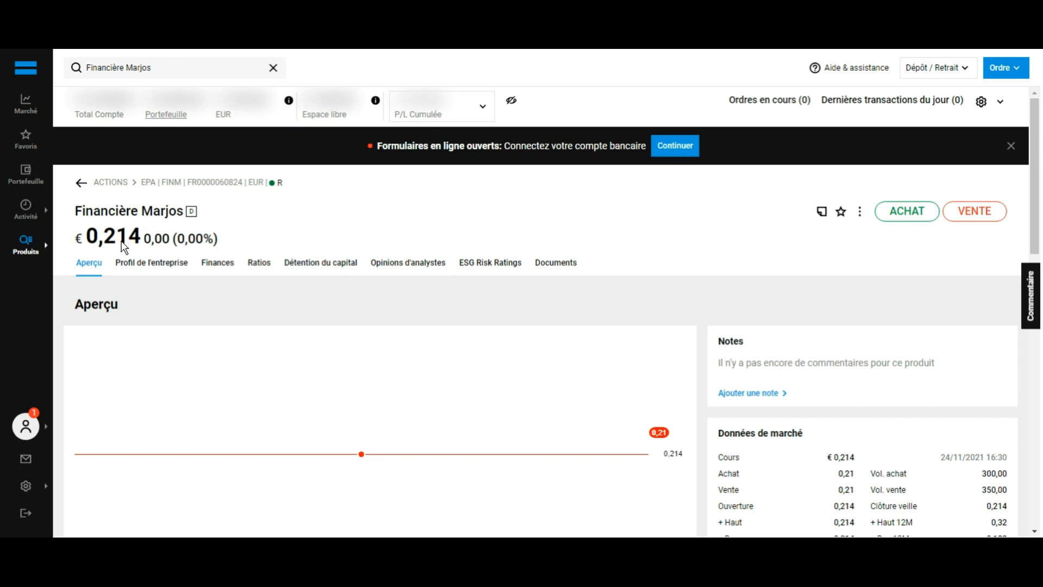
Step: Examine the Financière Marjos overview, including its price chart, market data, company information, ratios and order book
{"action": "scroll", "coordinate": [122, 240], "scroll_direction": "down", "scroll_amount": 1}
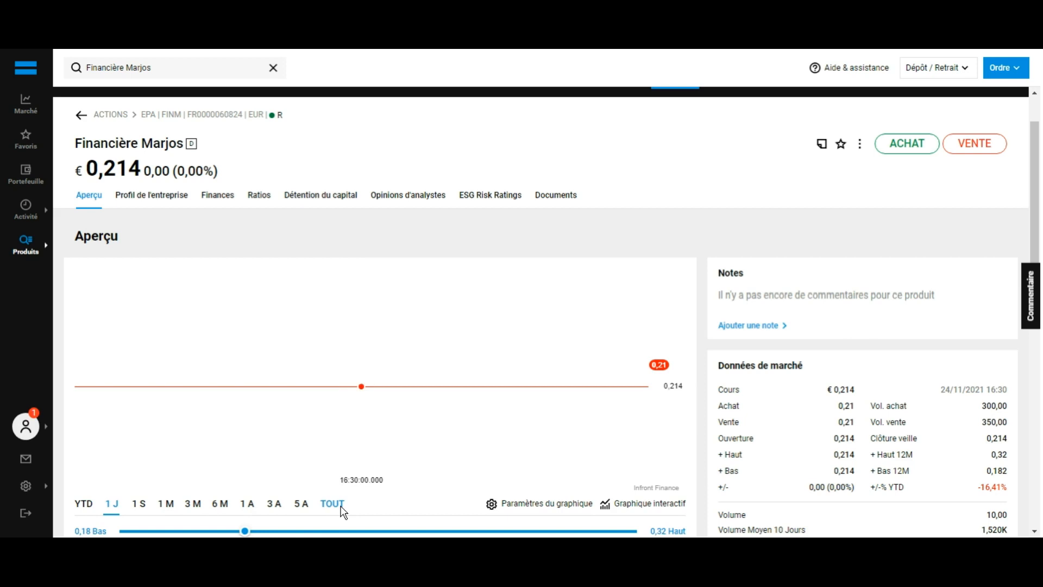
{"action": "scroll", "coordinate": [343, 511], "scroll_direction": "down", "scroll_amount": 4}
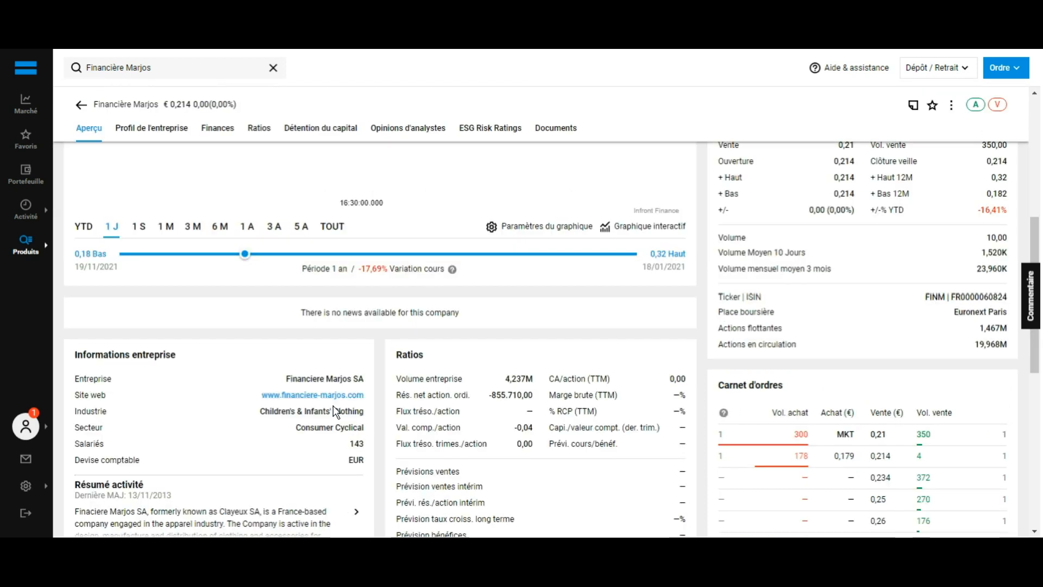
{"action": "scroll", "coordinate": [307, 240], "scroll_direction": "up", "scroll_amount": 4}
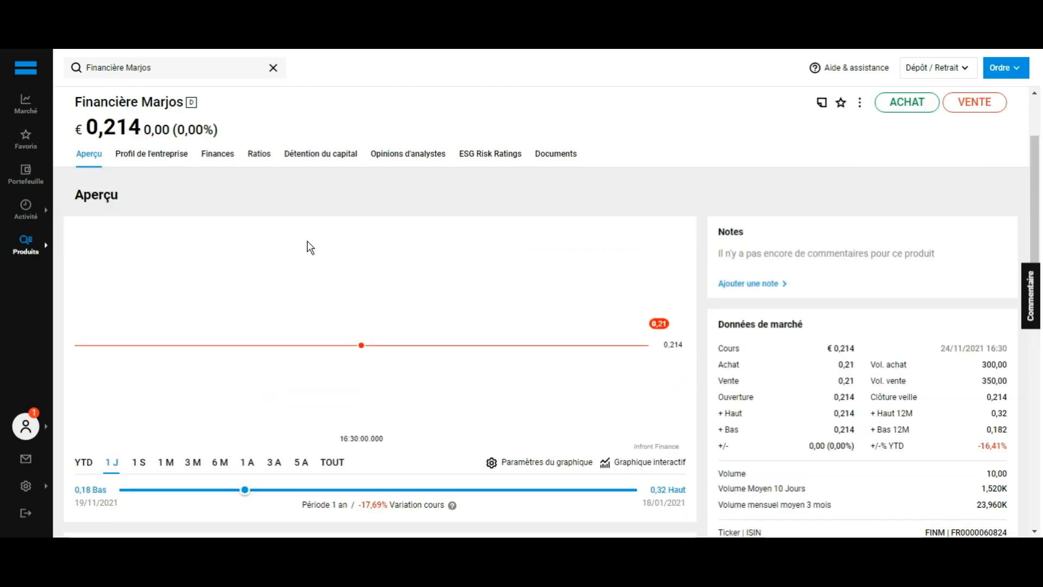
{"action": "scroll", "coordinate": [309, 247], "scroll_direction": "up", "scroll_amount": 2}
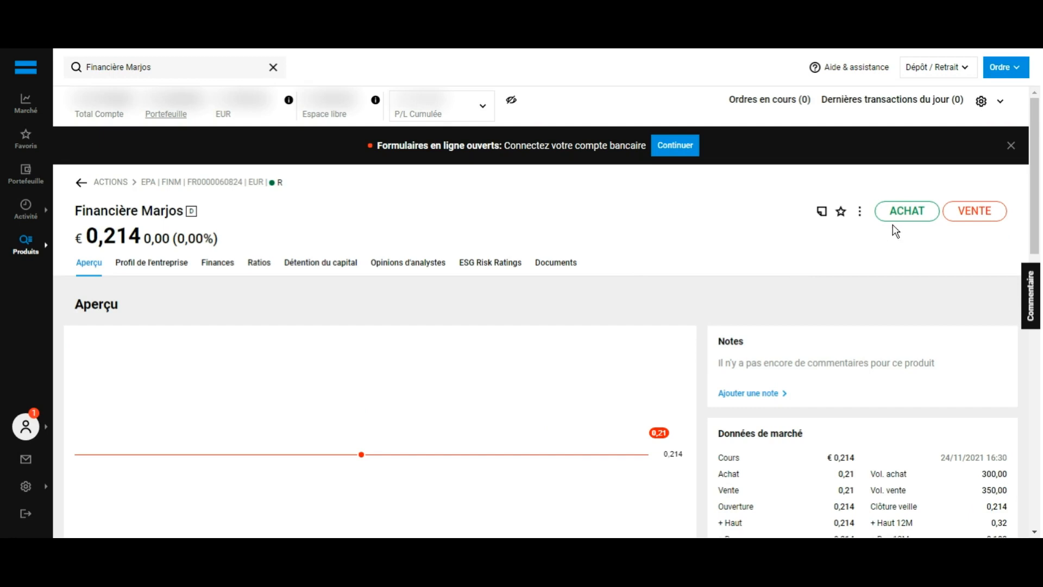
Step: Fill in an "Au marché" buy order for 1 Financière Marjos share, and close the order form
{"action": "left_click", "coordinate": [917, 214]}
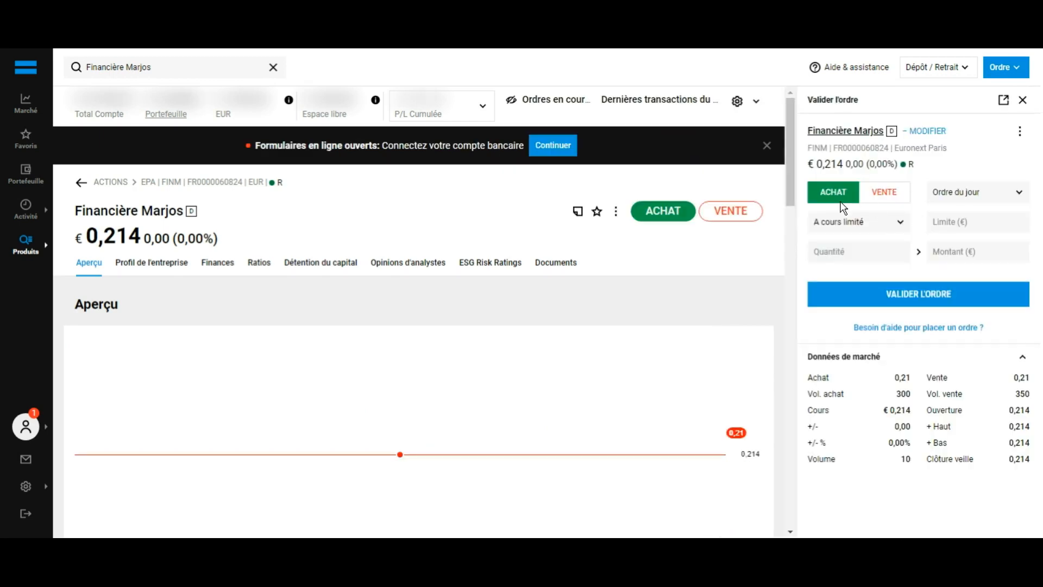
{"action": "left_click", "coordinate": [860, 227]}
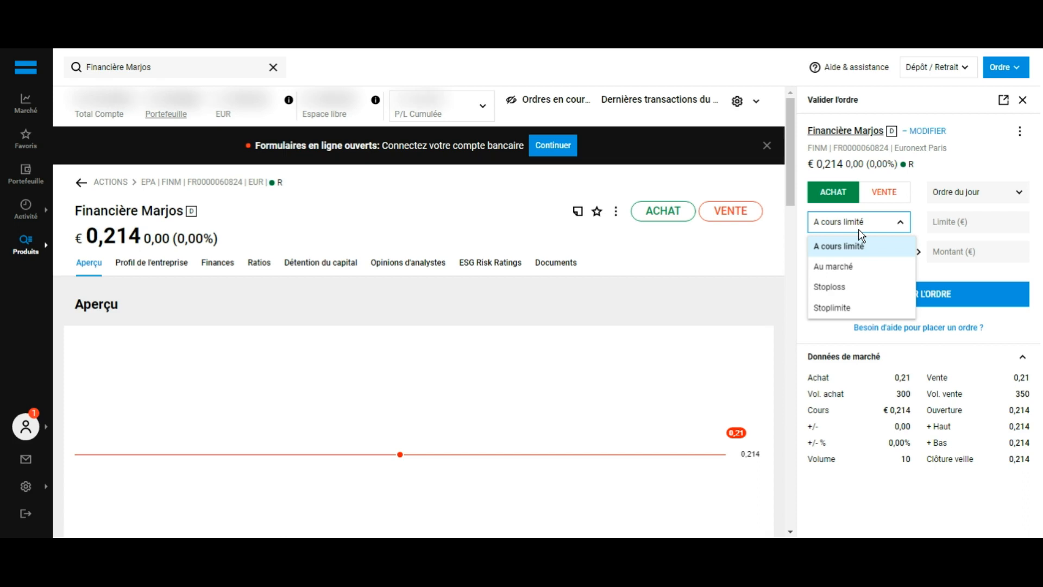
{"action": "left_click", "coordinate": [857, 274]}
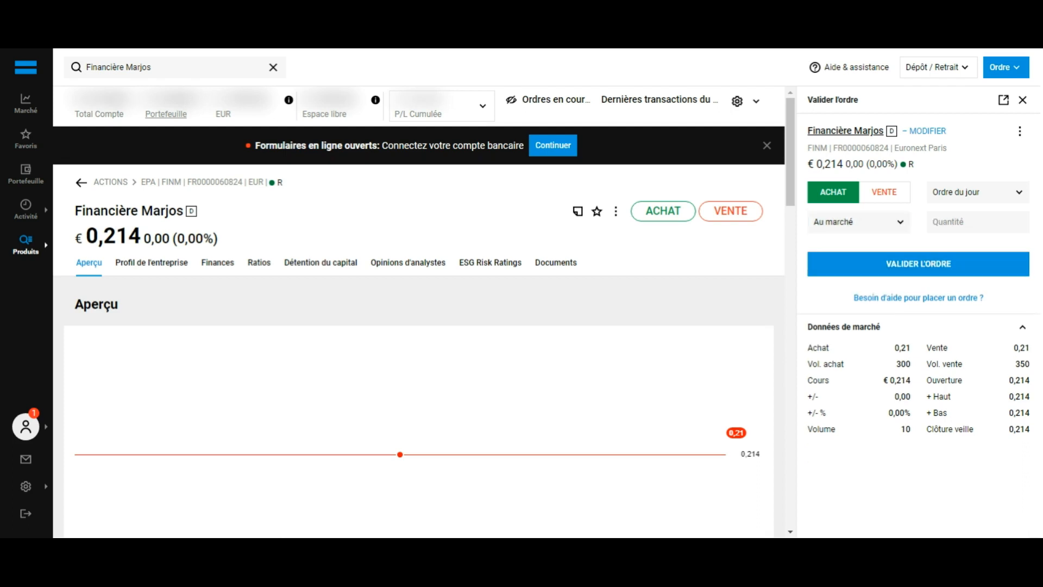
{"action": "left_click", "coordinate": [980, 229]}
{"action": "type", "text": "1"}
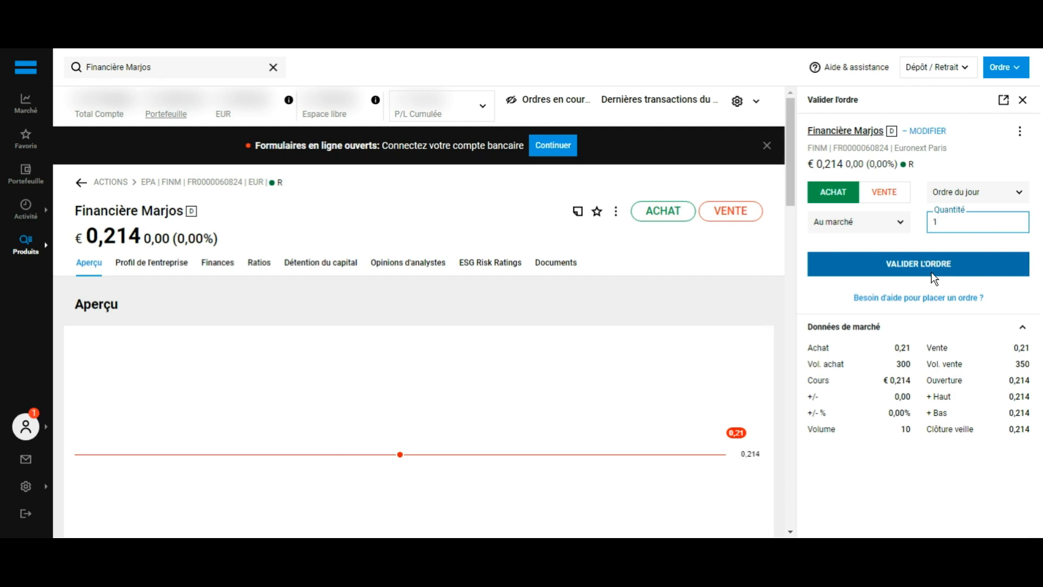
{"action": "left_click", "coordinate": [1023, 99]}
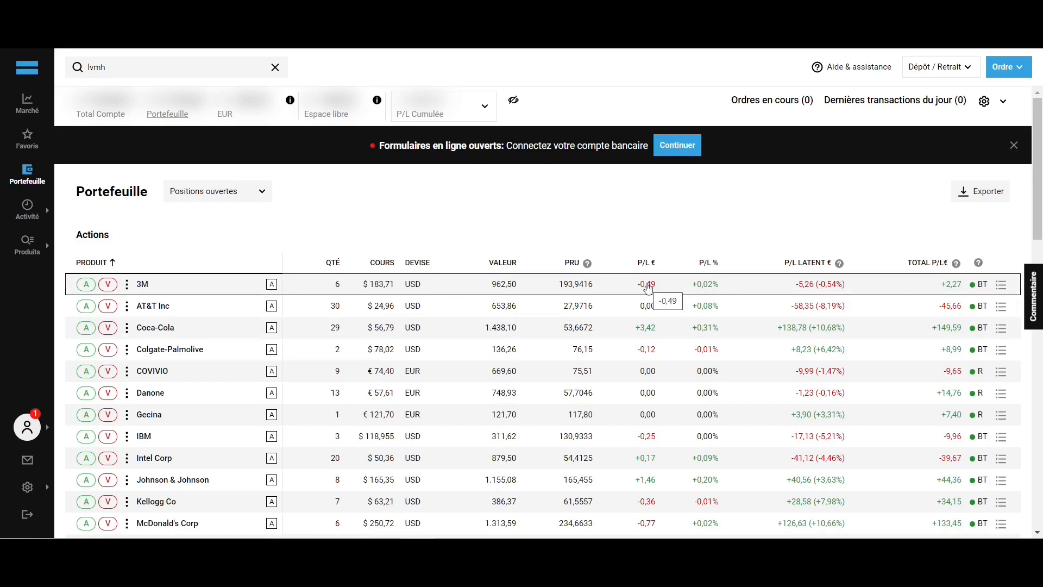
Step: Review the portfolio's open stock positions, FM compensation and upcoming dividends
{"action": "scroll", "coordinate": [707, 269], "scroll_direction": "down", "scroll_amount": 8}
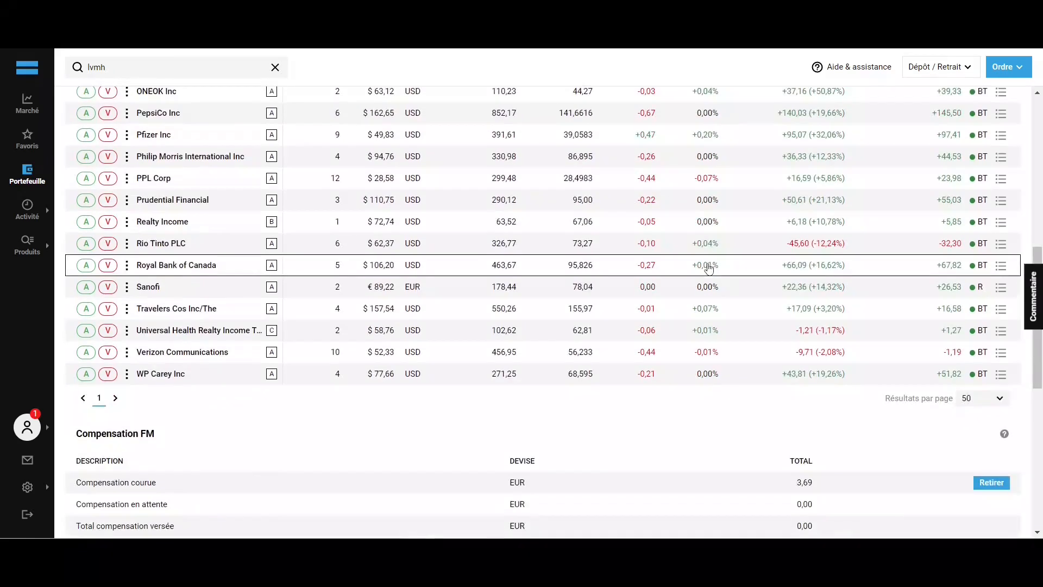
{"action": "scroll", "coordinate": [707, 268], "scroll_direction": "down", "scroll_amount": 7}
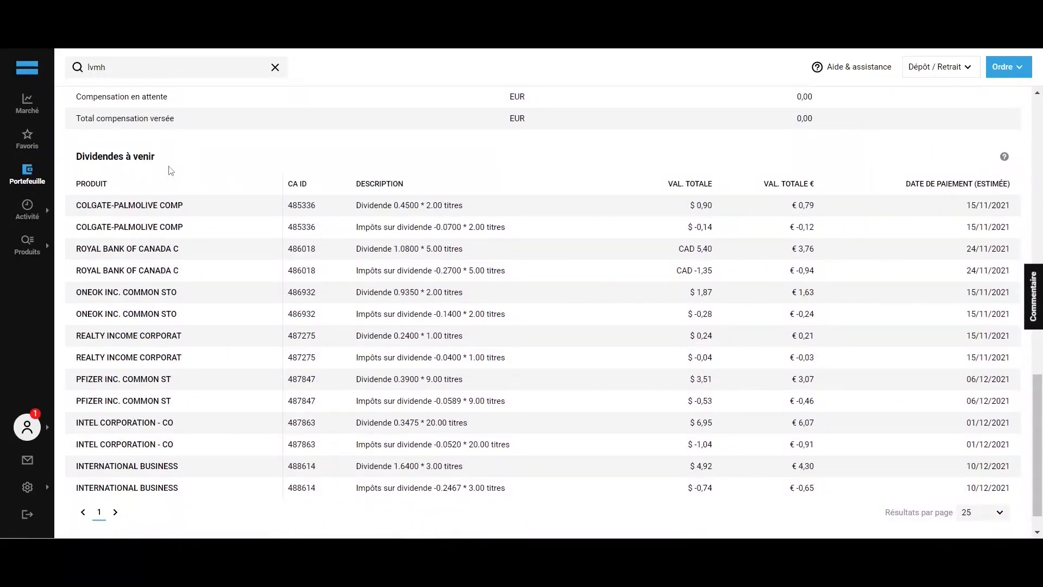
{"action": "scroll", "coordinate": [179, 174], "scroll_direction": "up", "scroll_amount": 15}
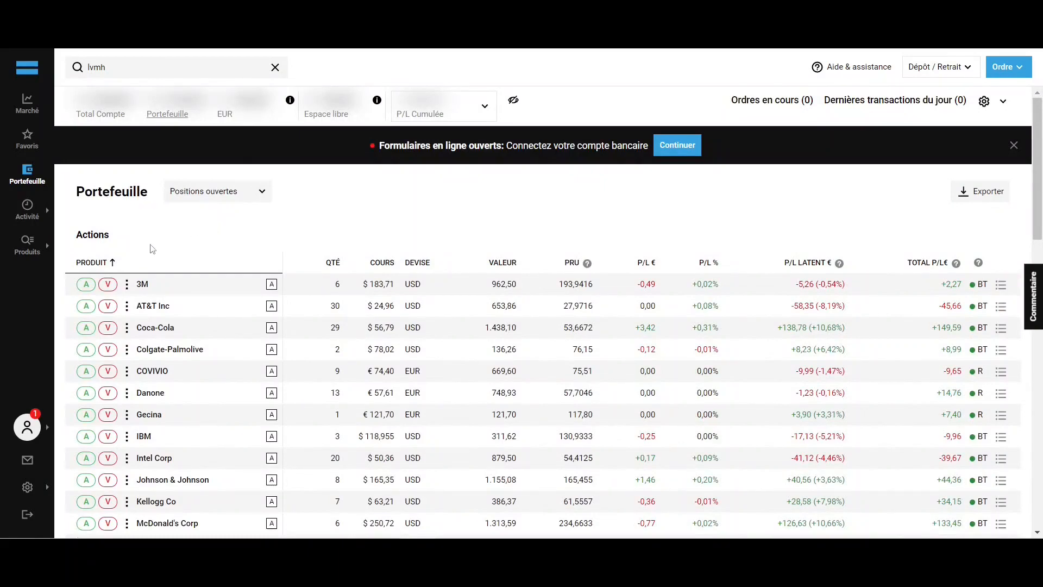
Step: Fill in an "Au marché" sell order for 1 share of the 3M position in the portfolio
{"action": "left_click", "coordinate": [108, 285]}
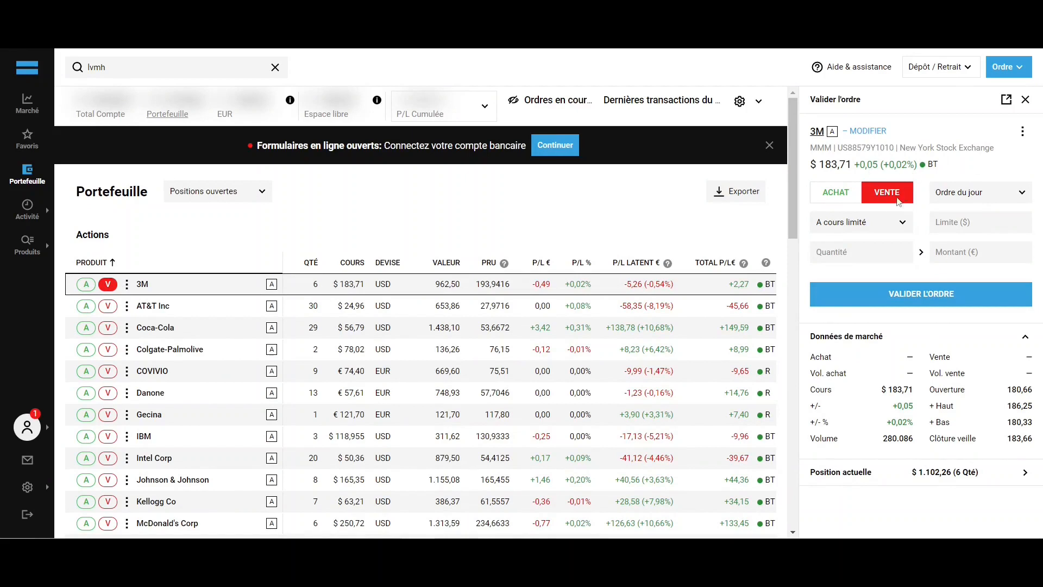
{"action": "left_click", "coordinate": [888, 226]}
{"action": "left_click", "coordinate": [871, 265]}
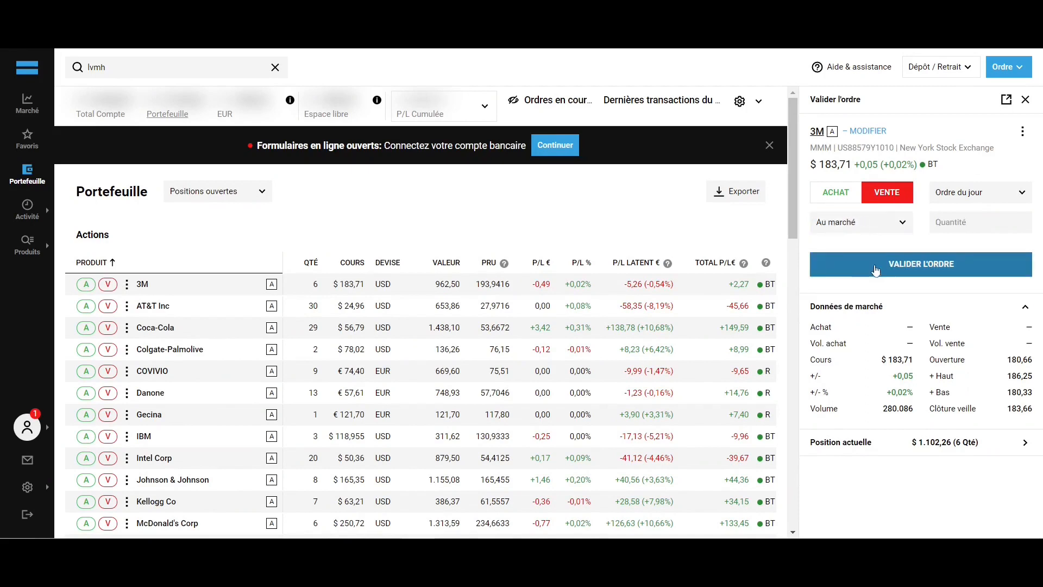
{"action": "left_click", "coordinate": [959, 222]}
{"action": "type", "text": "1"}
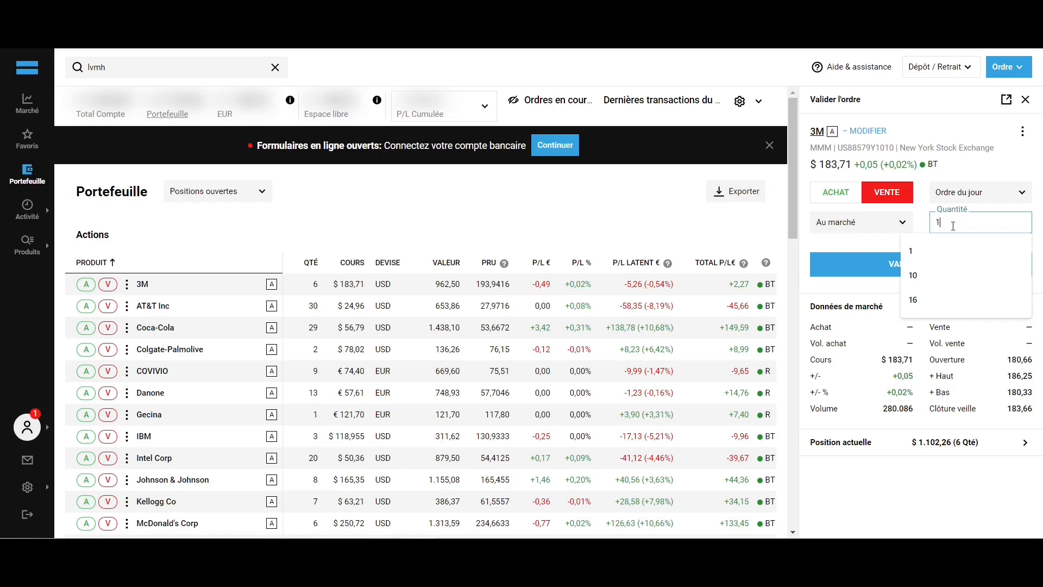
{"action": "left_click", "coordinate": [923, 211]}
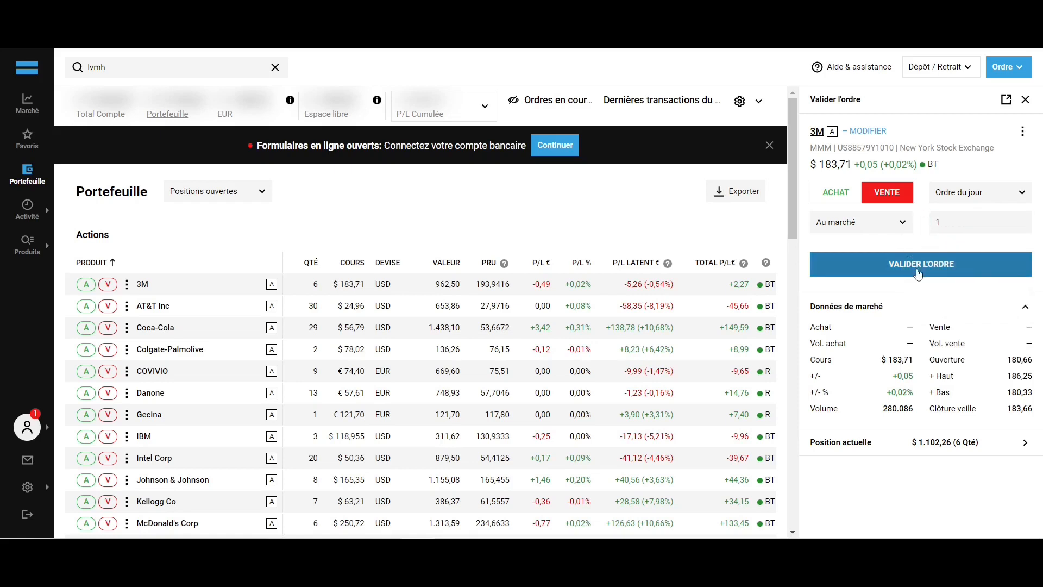